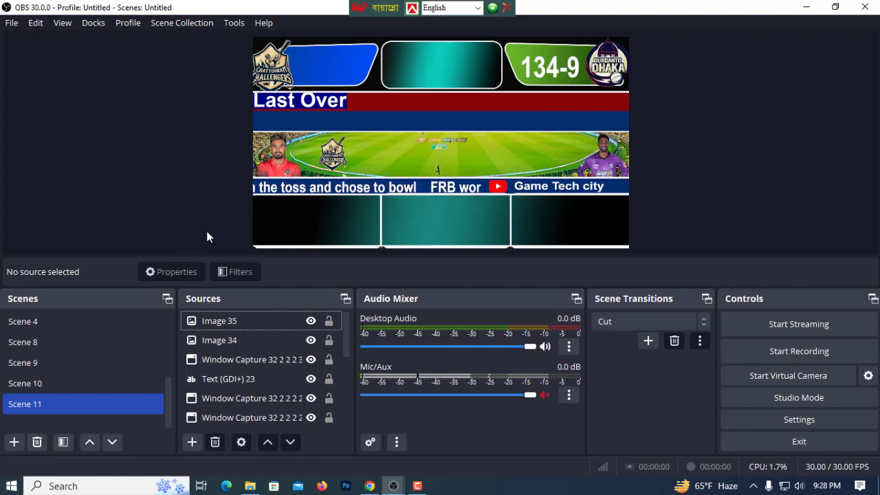
pyautogui.click(192, 444)
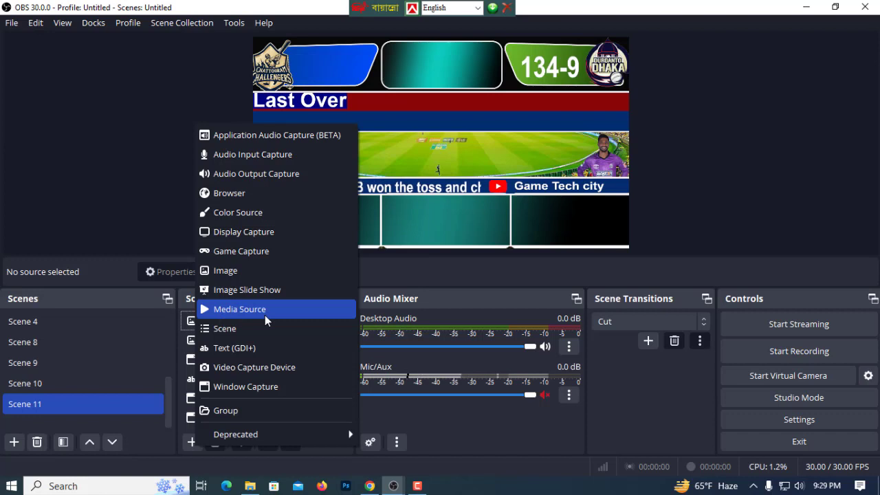
pyautogui.click(181, 227)
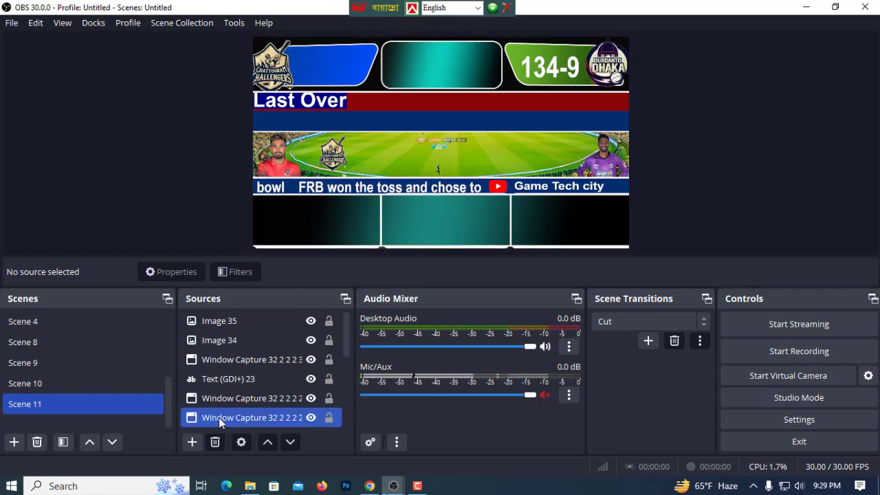
# Play the Hindi Countdown Background Music MP3 from the Documents folder in File Explorer, and close the player.
pyautogui.click(251, 486)
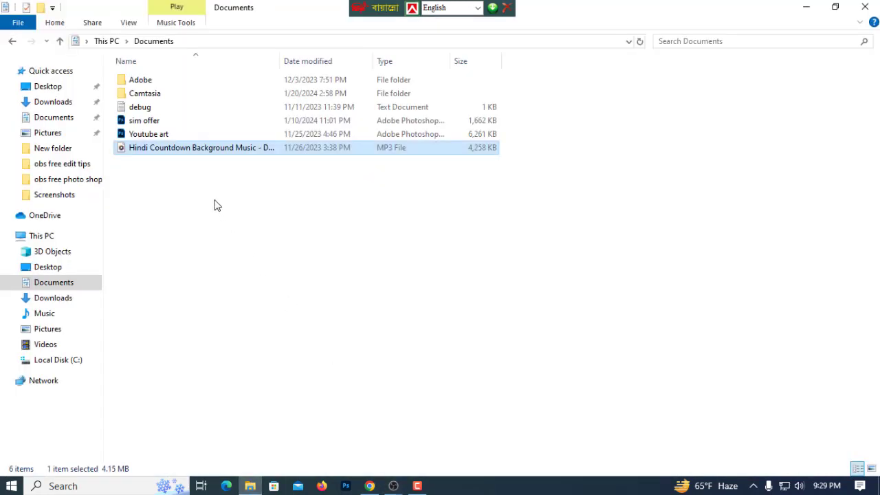
pyautogui.doubleClick(226, 147)
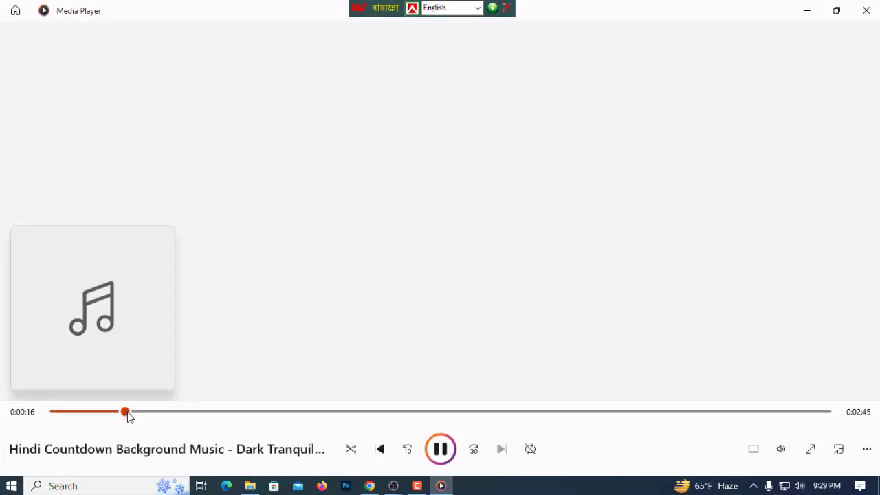
pyautogui.click(876, 13)
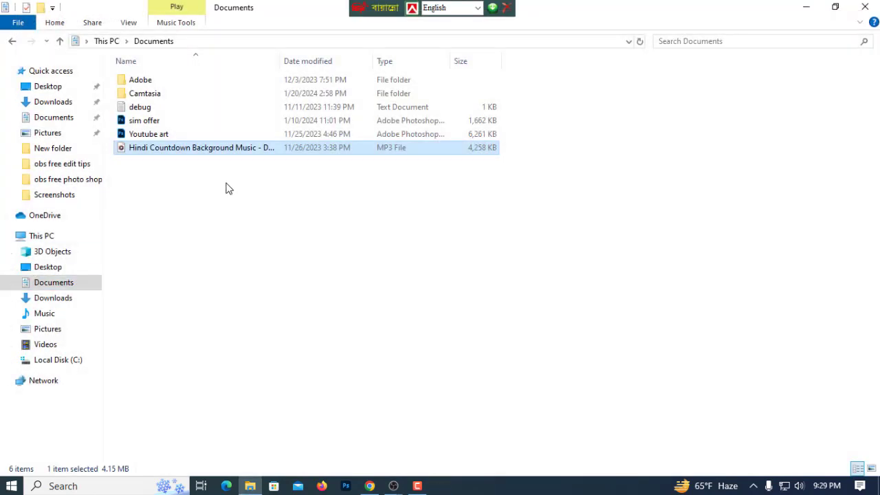
# Switch back to OBS and add a looping media source to Scene 11 using the Hindi Countdown Background Music MP3 from Documents.
pyautogui.moveTo(392, 485)
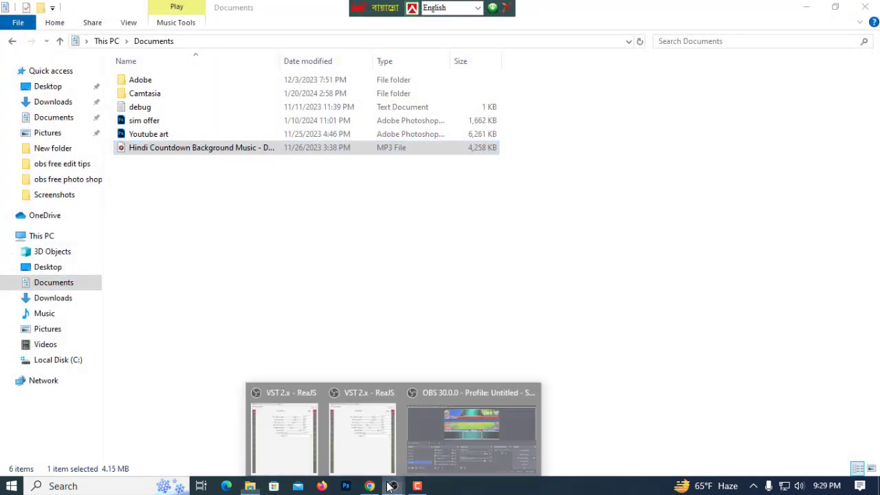
pyautogui.click(418, 419)
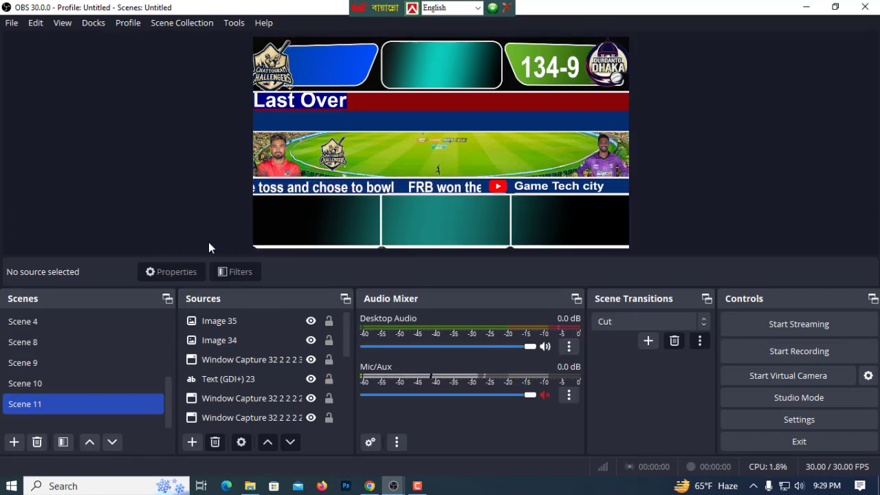
pyautogui.click(192, 442)
pyautogui.click(236, 309)
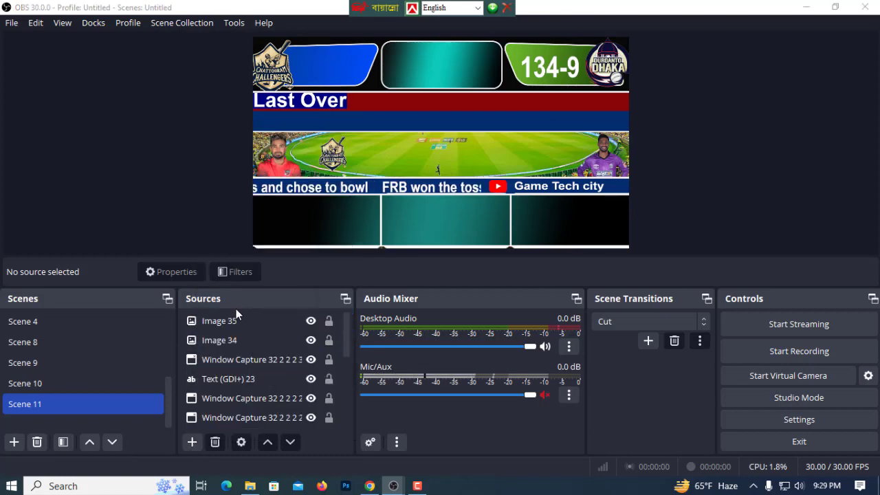
pyautogui.click(475, 322)
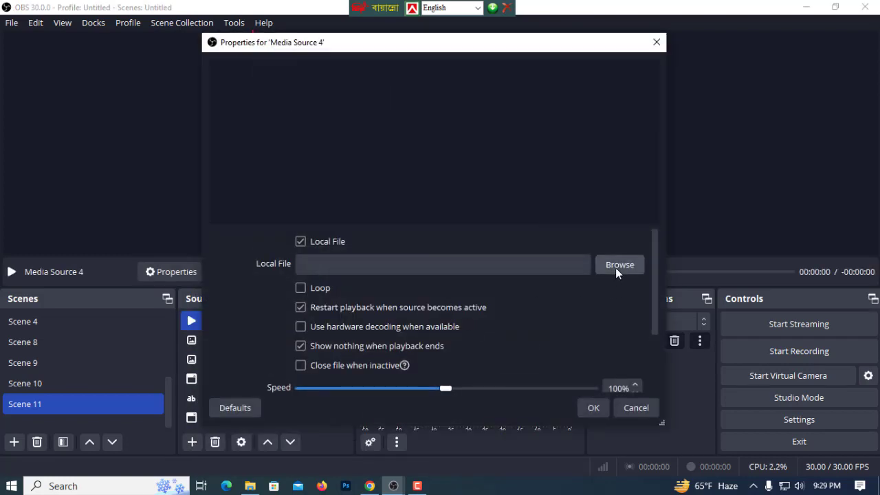
pyautogui.click(618, 265)
pyautogui.click(377, 176)
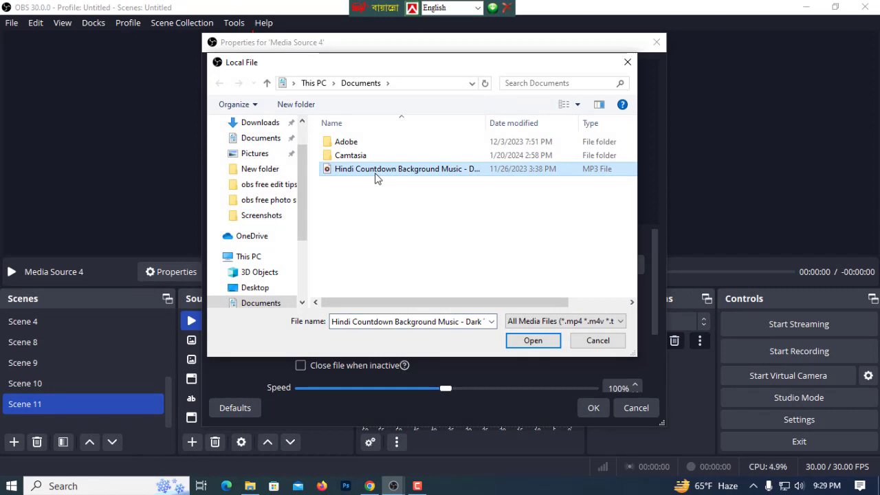
pyautogui.click(534, 341)
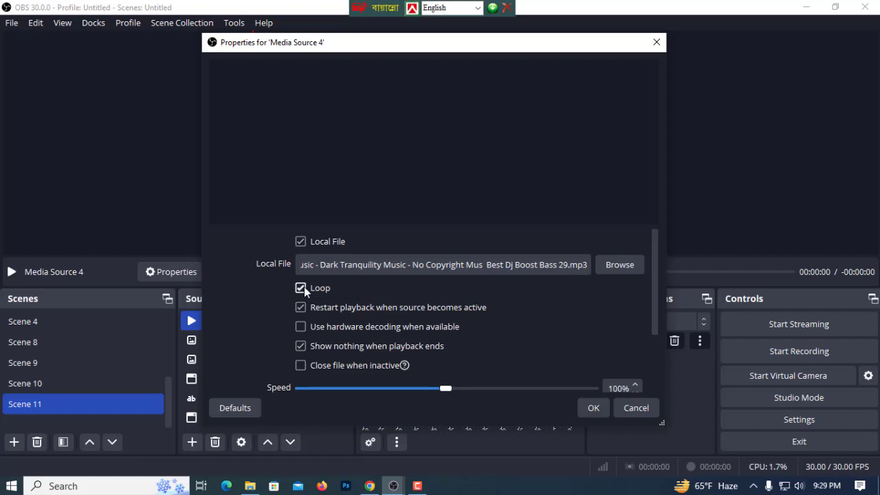
pyautogui.click(593, 408)
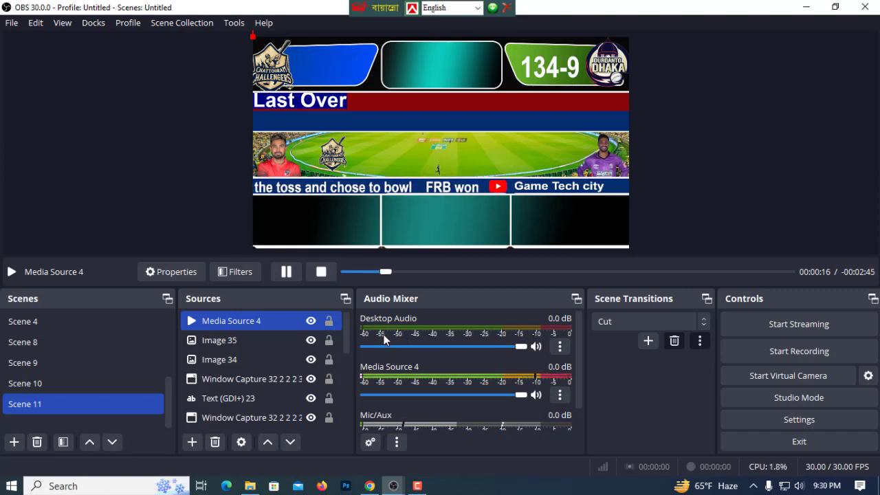
# Set the audio monitoring of Media Source 4 to Monitor and Output in its advanced audio properties.
pyautogui.scroll(-1, 494, 349)
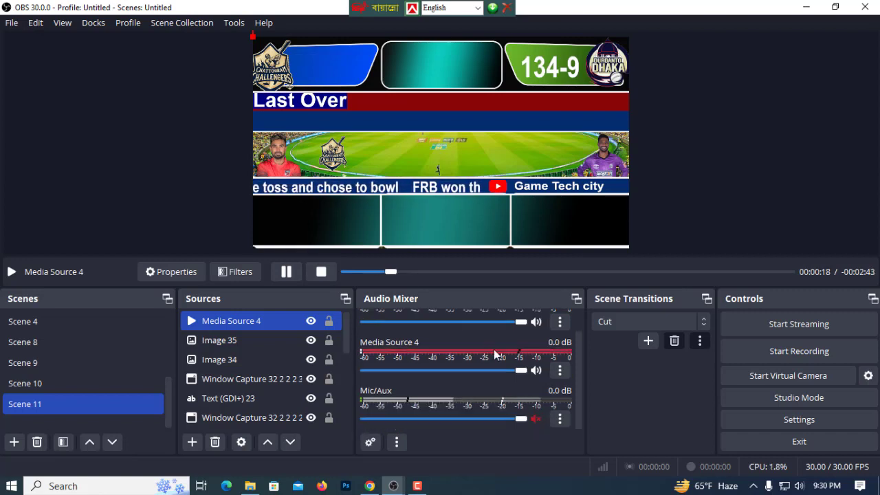
pyautogui.scroll(1, 509, 382)
pyautogui.scroll(-1, 469, 359)
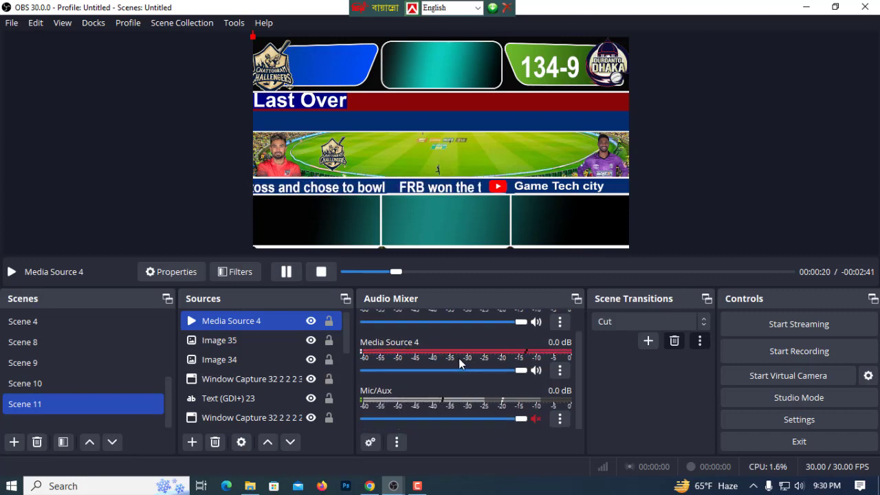
pyautogui.click(554, 371)
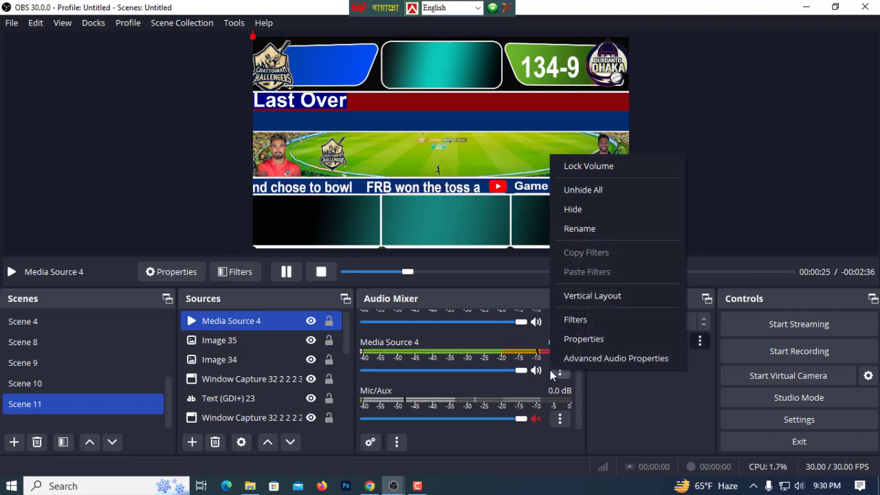
pyautogui.click(592, 361)
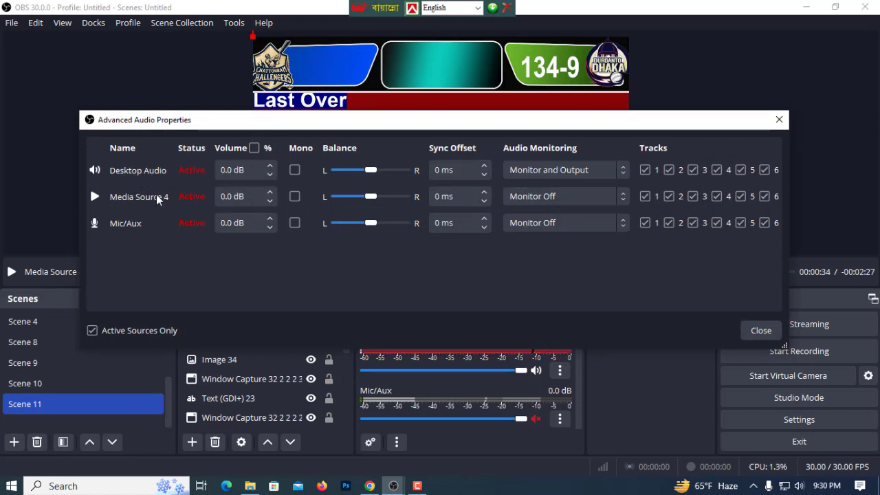
pyautogui.click(544, 203)
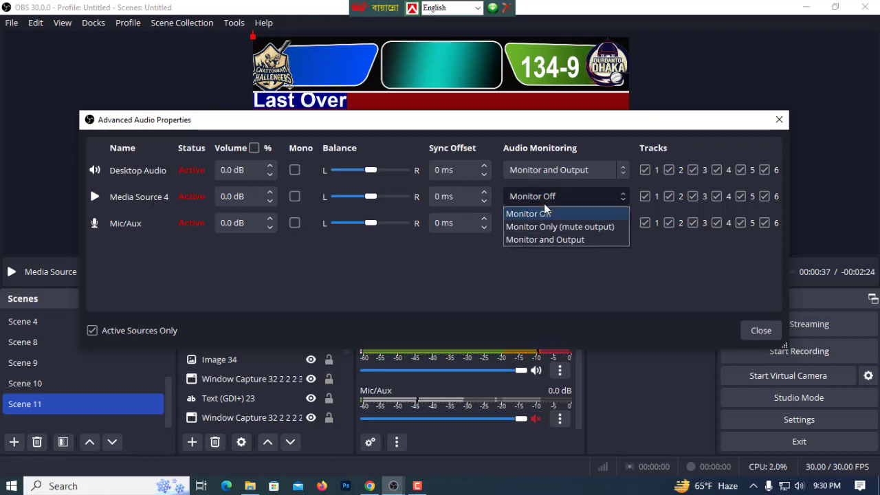
pyautogui.click(552, 239)
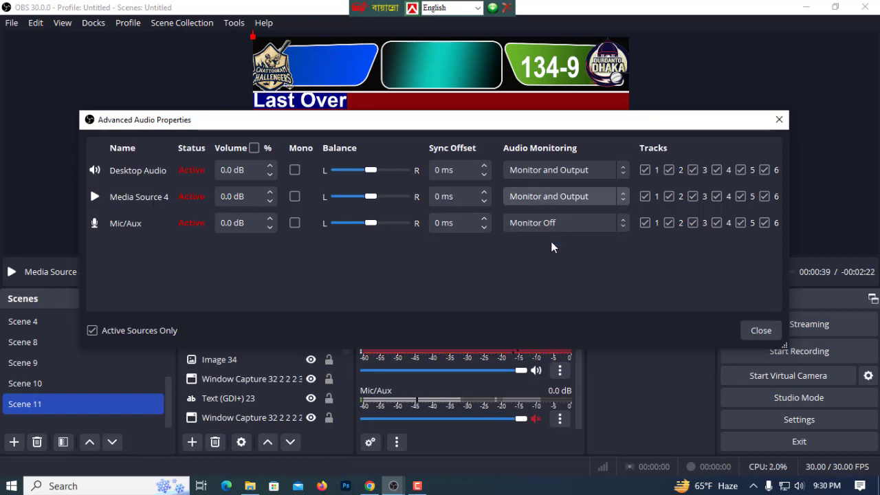
pyautogui.click(762, 330)
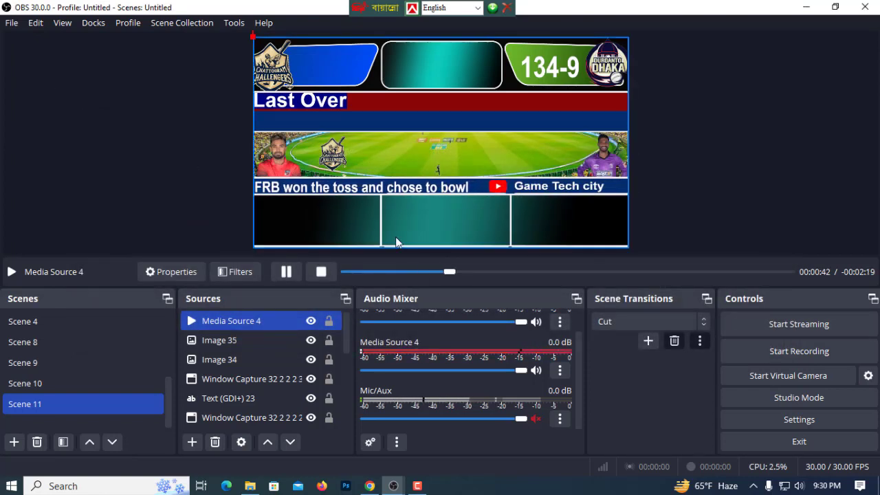
# Mute Media Source 4 in the audio mixer.
pyautogui.click(535, 372)
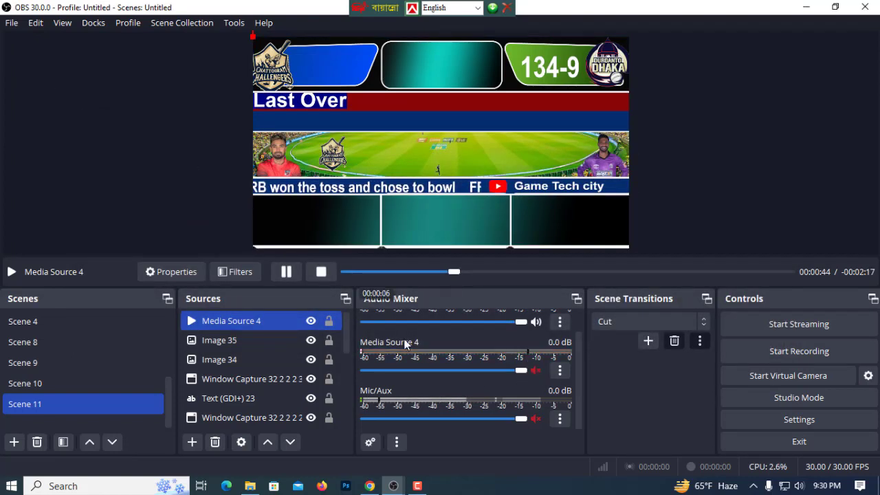
pyautogui.scroll(2, 465, 377)
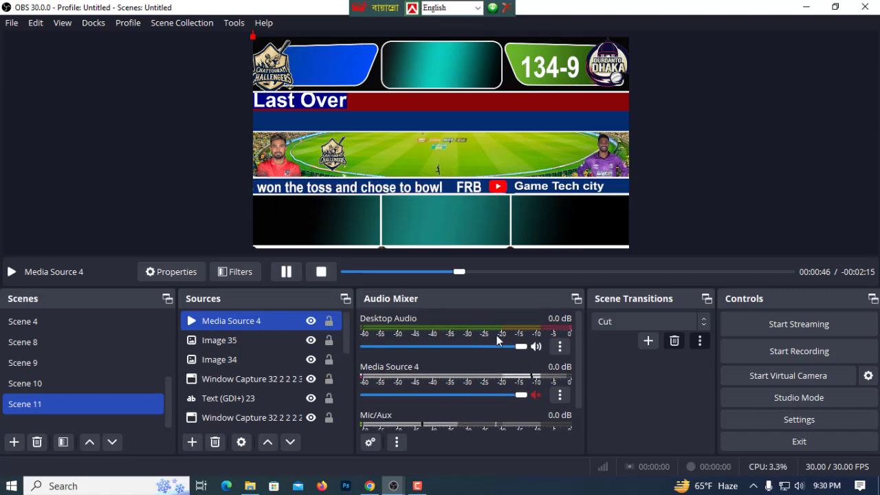
pyautogui.scroll(-2, 483, 358)
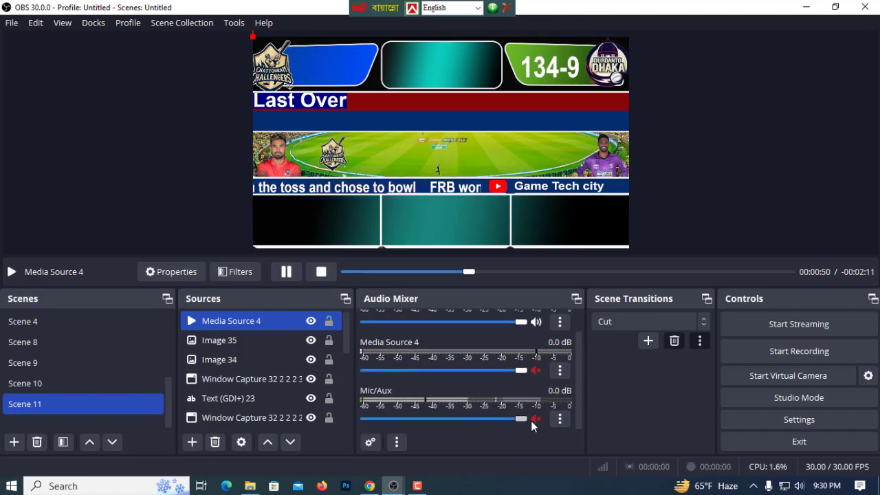
# View the audio monitoring options available for Mic/Aux in its advanced audio properties, without choosing another one.
pyautogui.click(554, 418)
pyautogui.click(594, 406)
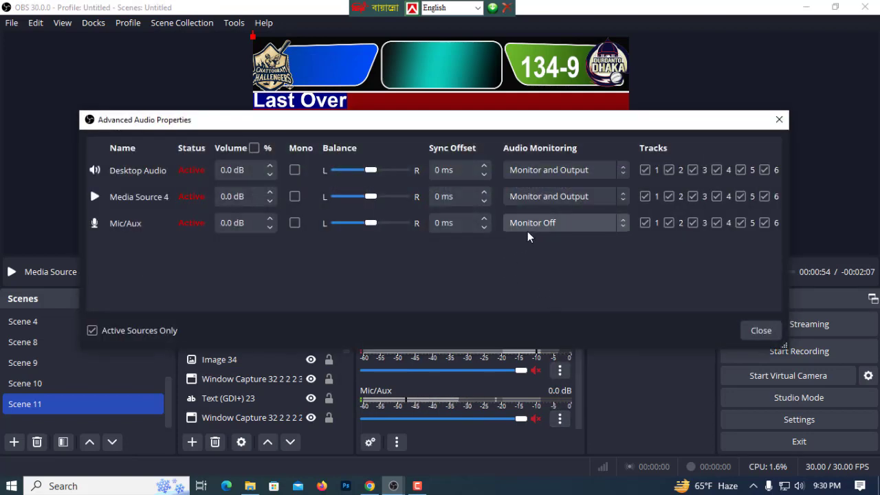
pyautogui.click(586, 223)
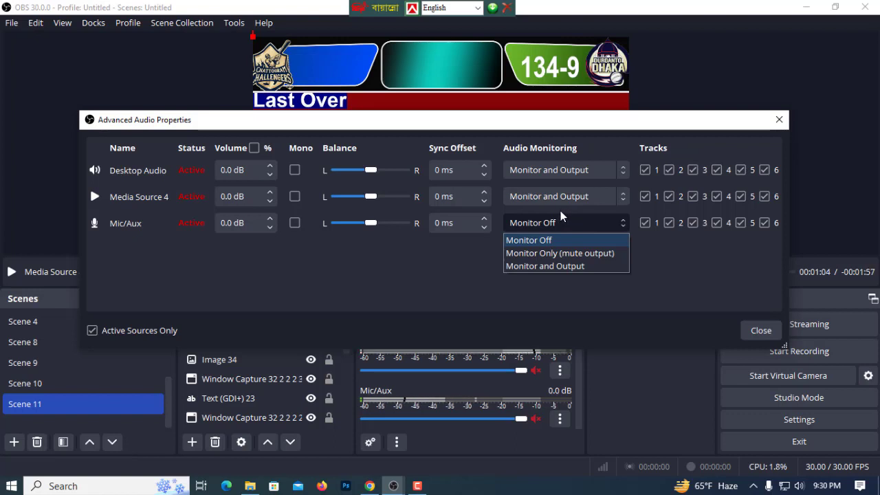
pyautogui.click(562, 222)
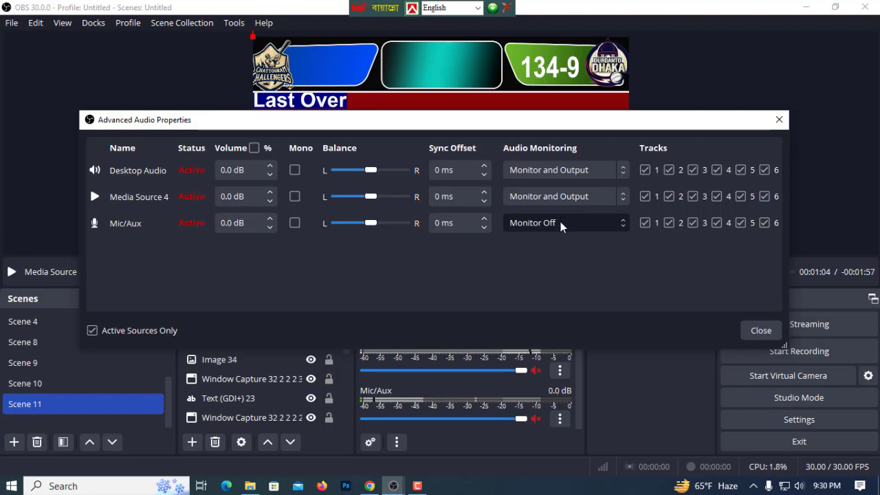
pyautogui.click(779, 120)
# Add a browser source to Scene 11 and enable control of its audio via OBS.
pyautogui.click(192, 442)
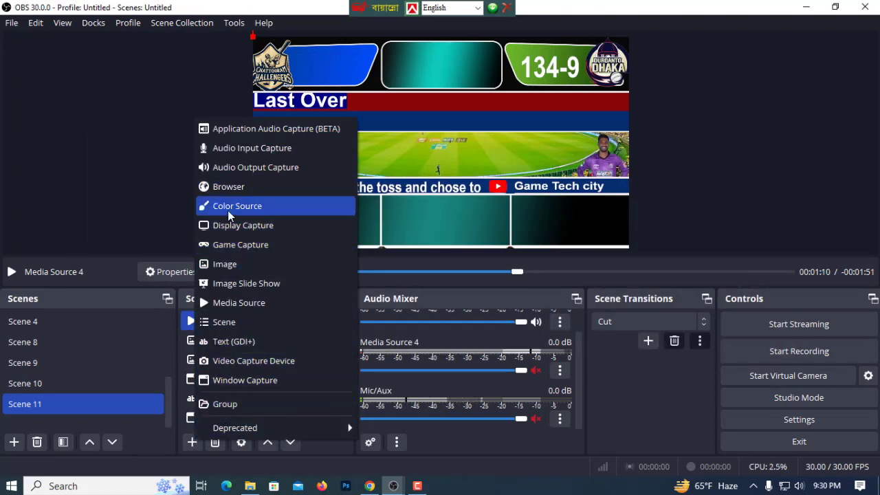
pyautogui.click(231, 186)
pyautogui.click(475, 318)
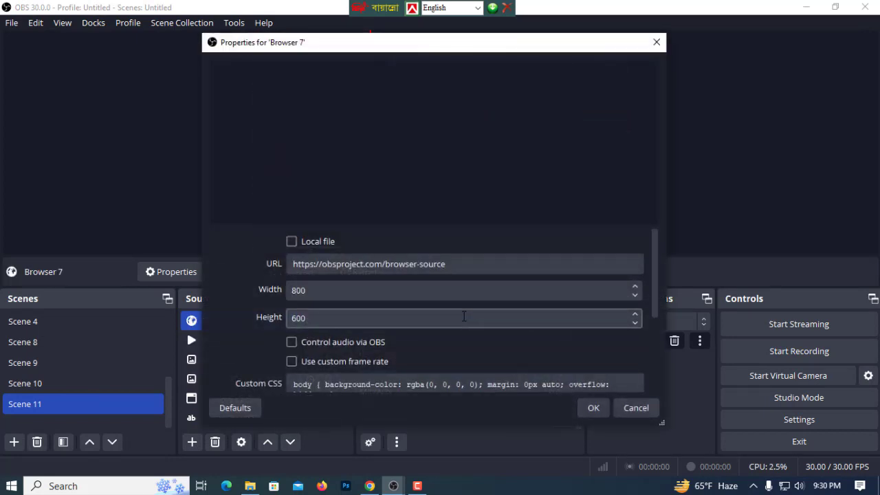
pyautogui.scroll(-1, 323, 335)
pyautogui.click(292, 304)
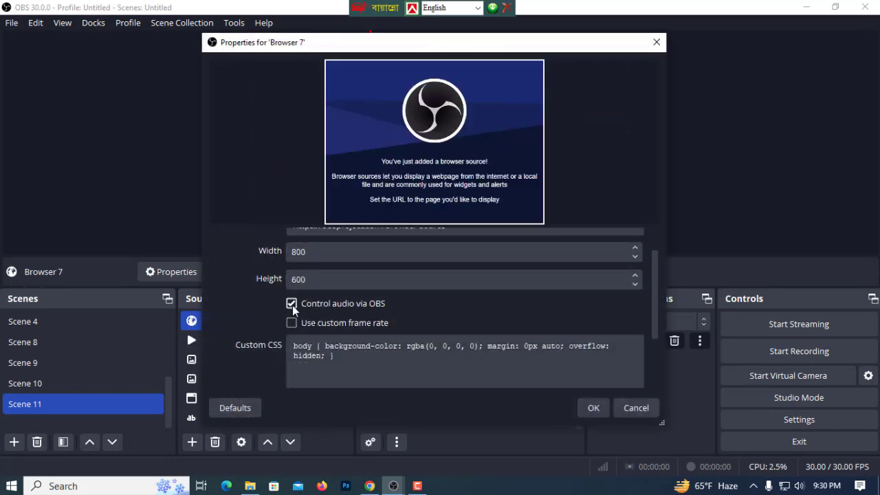
pyautogui.scroll(1, 338, 305)
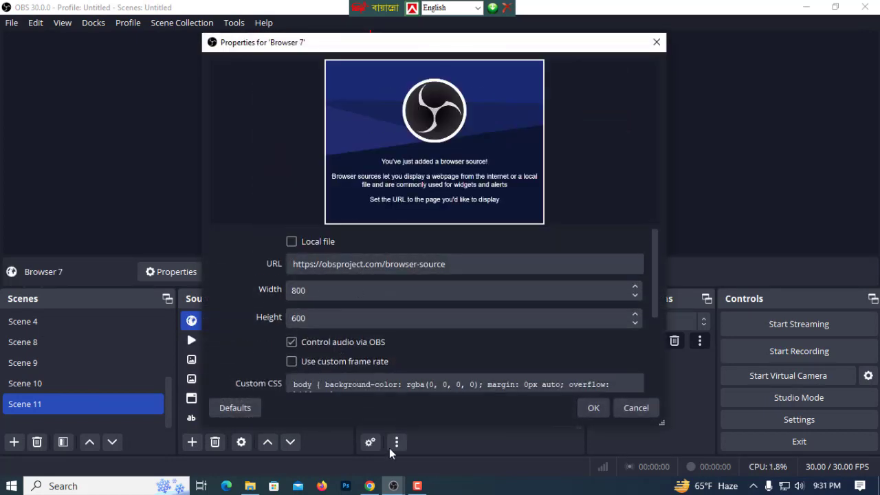
# Switch to Chrome, open YouTube in a new tab and play Independent Television's "Pakistan In Crisis" video muted.
pyautogui.click(369, 486)
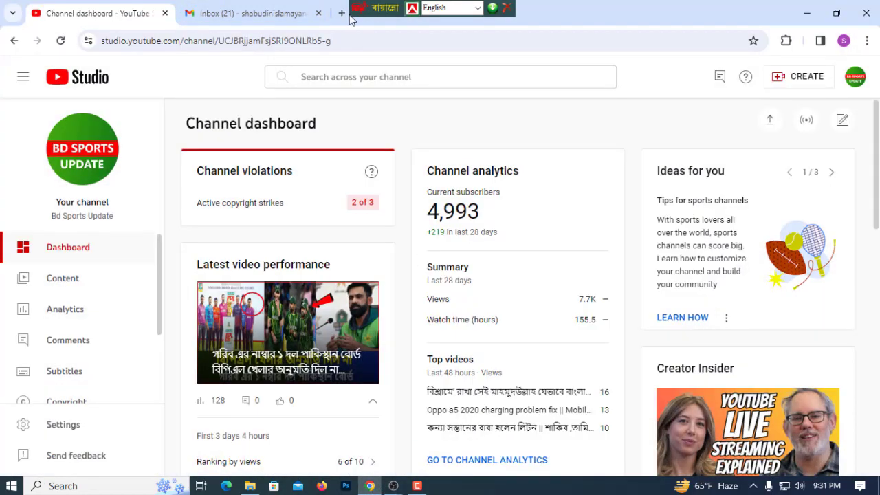
pyautogui.click(345, 15)
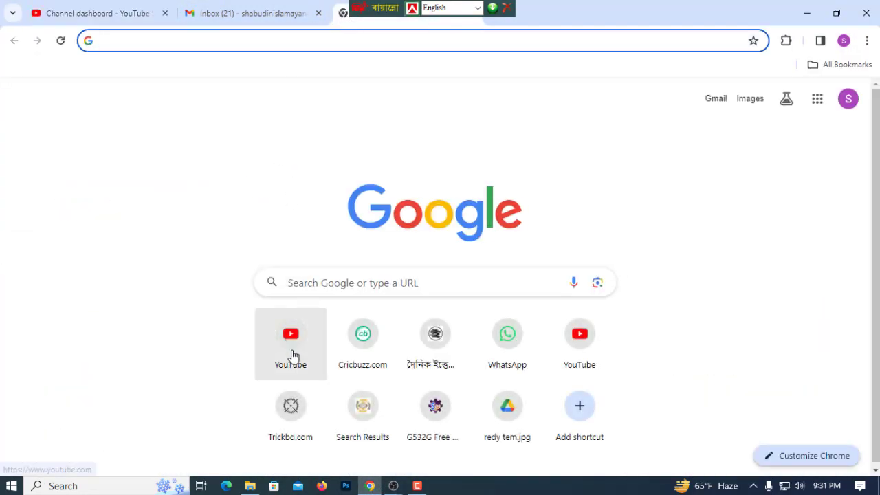
pyautogui.click(292, 355)
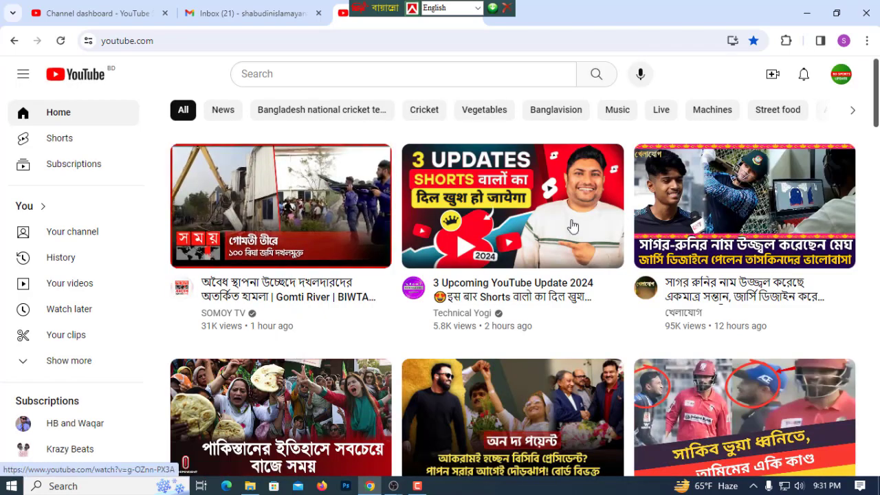
pyautogui.scroll(-2, 260, 369)
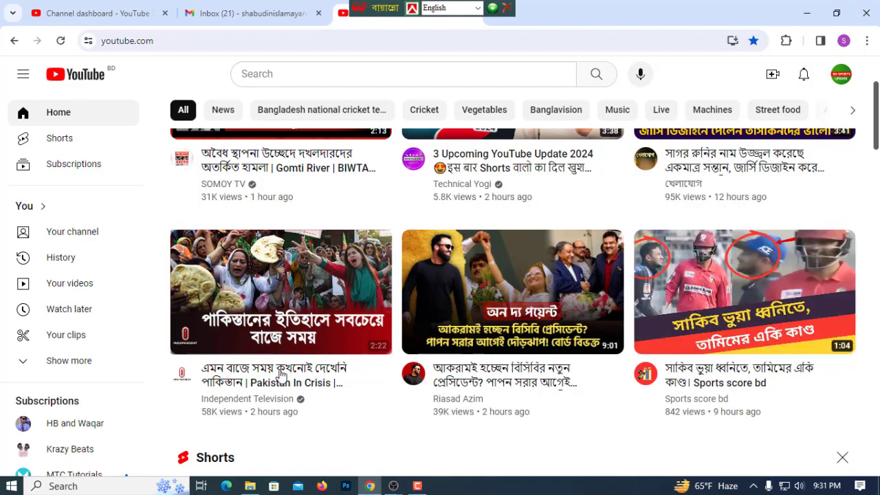
pyautogui.click(273, 268)
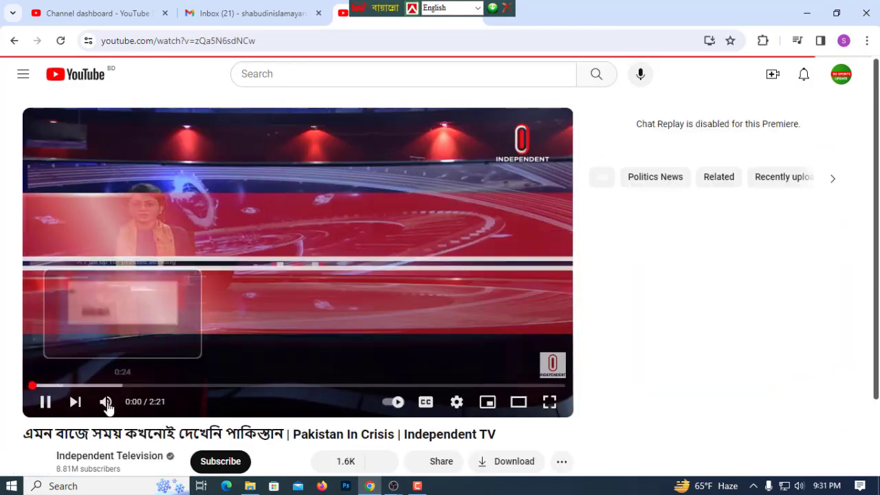
# Copy the web address of the "Pakistan In Crisis" YouTube video and pause its playback.
pyautogui.click(225, 41)
pyautogui.rightClick(222, 42)
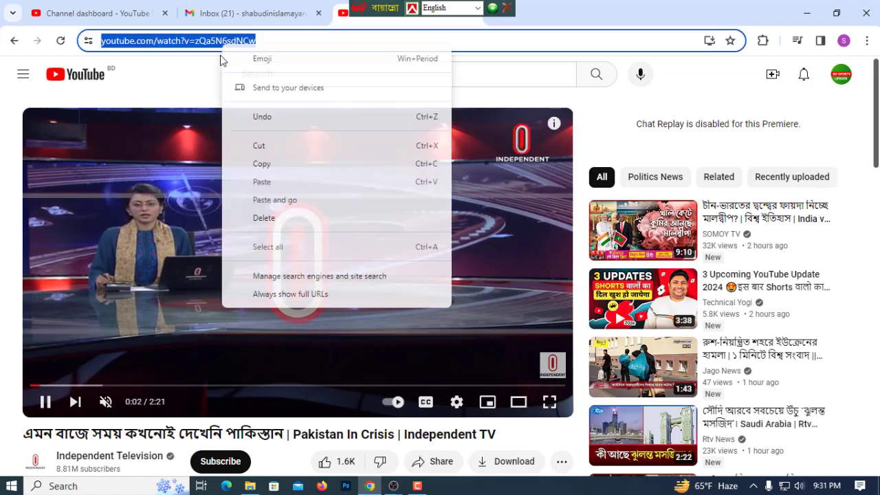
pyautogui.click(265, 170)
pyautogui.click(44, 402)
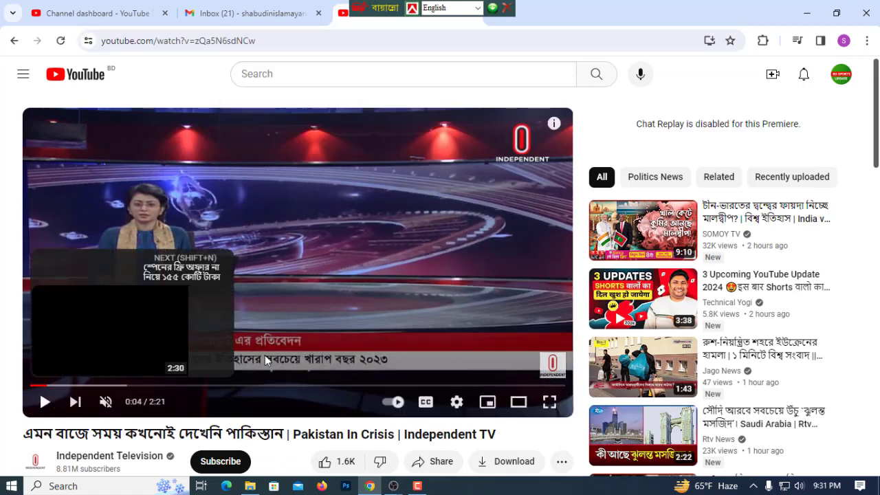
# Switch to OBS and replace the browser source's URL with the copied YouTube video address, keeping its audio controlled via OBS.
pyautogui.click(418, 488)
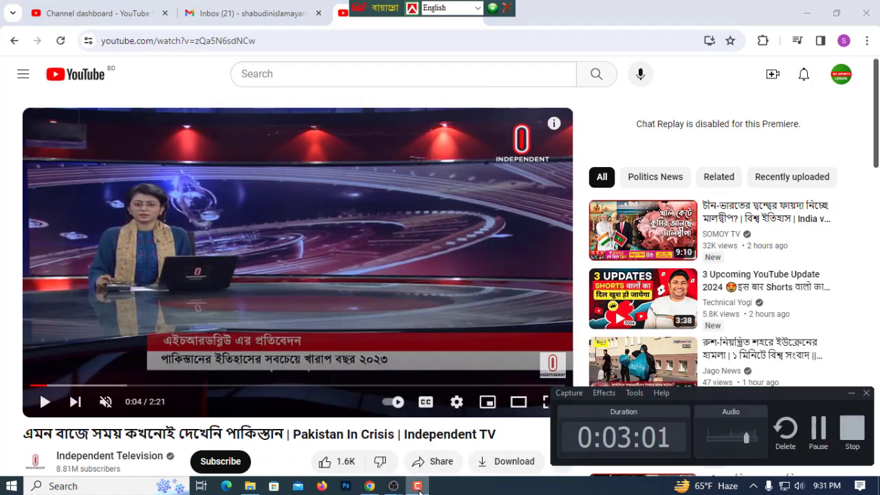
pyautogui.moveTo(399, 490)
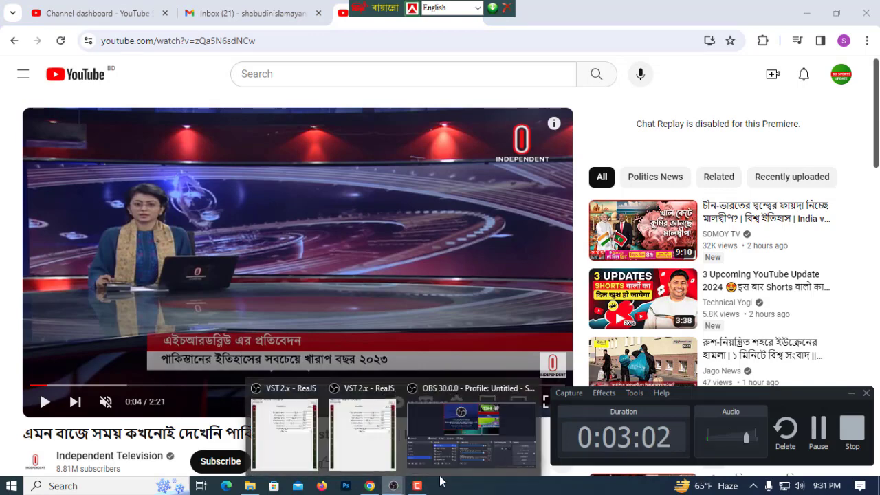
pyautogui.click(429, 421)
pyautogui.tripleClick(361, 267)
pyautogui.rightClick(361, 269)
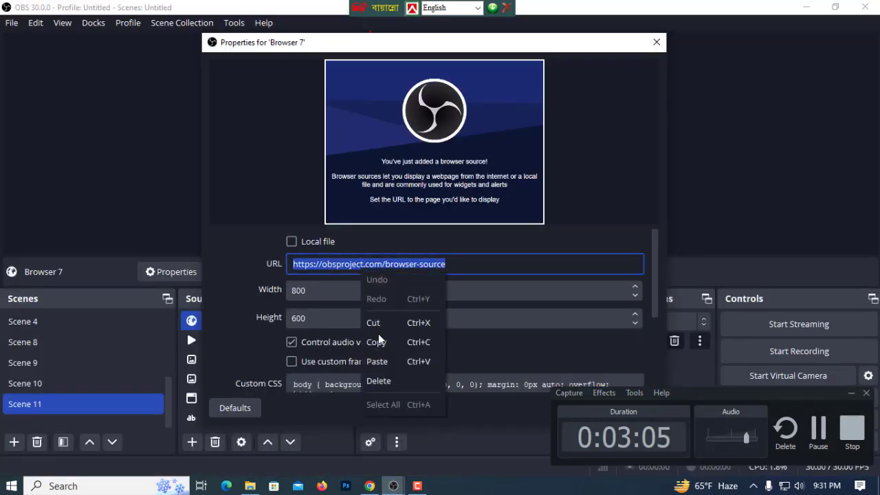
pyautogui.click(378, 362)
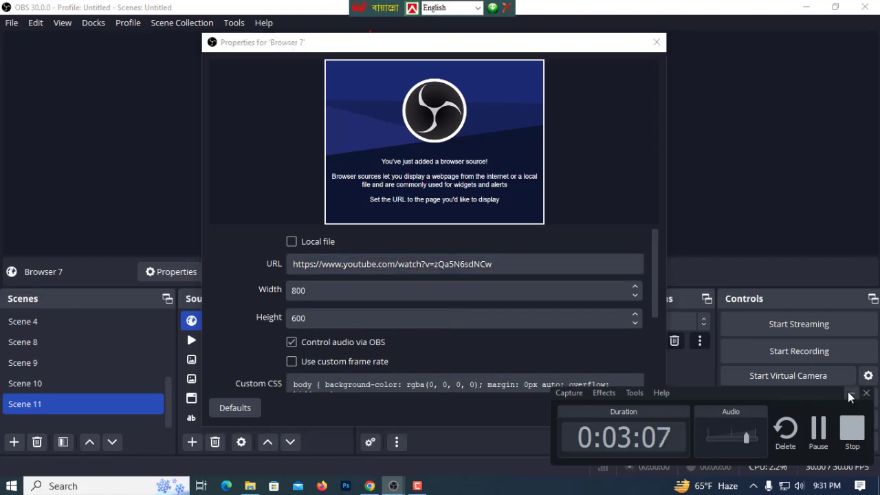
pyautogui.click(591, 406)
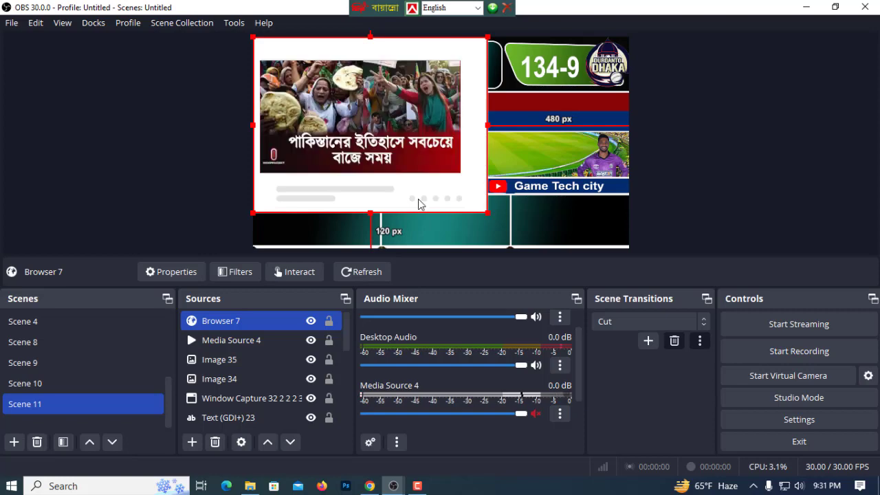
# Interact with the Browser 7 source to start playing its YouTube video, and close the interaction window.
pyautogui.rightClick(393, 203)
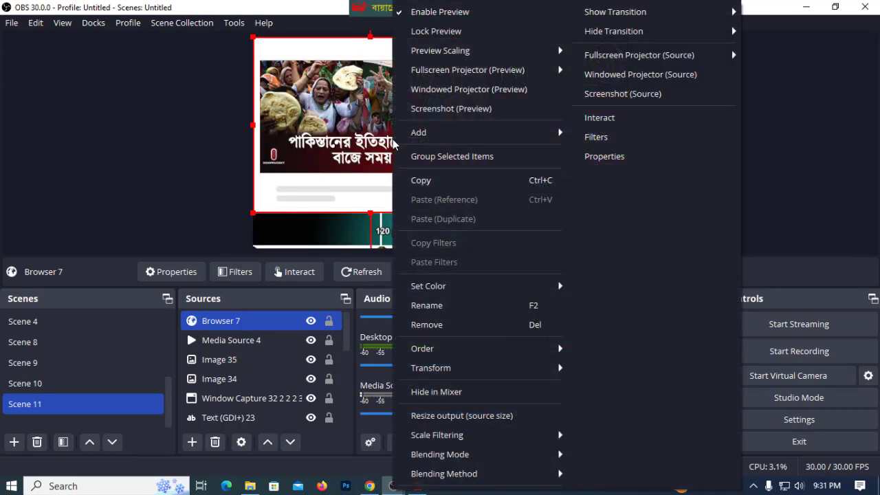
pyautogui.click(598, 119)
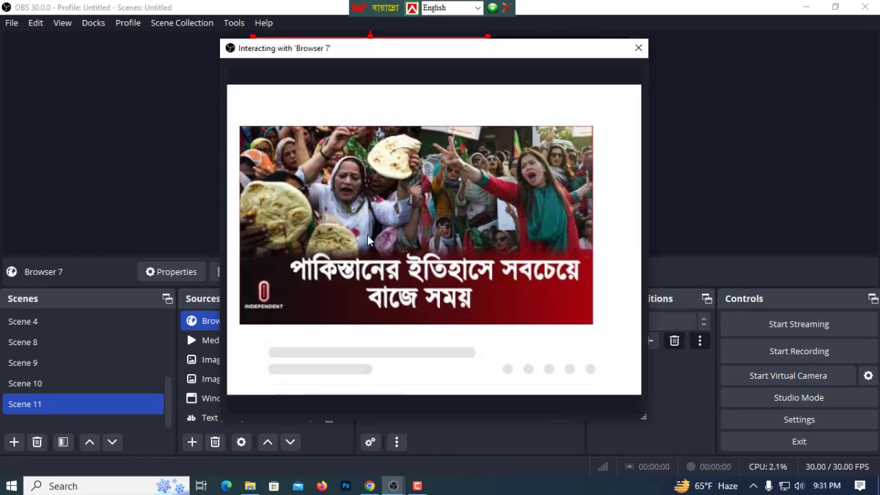
pyautogui.click(369, 239)
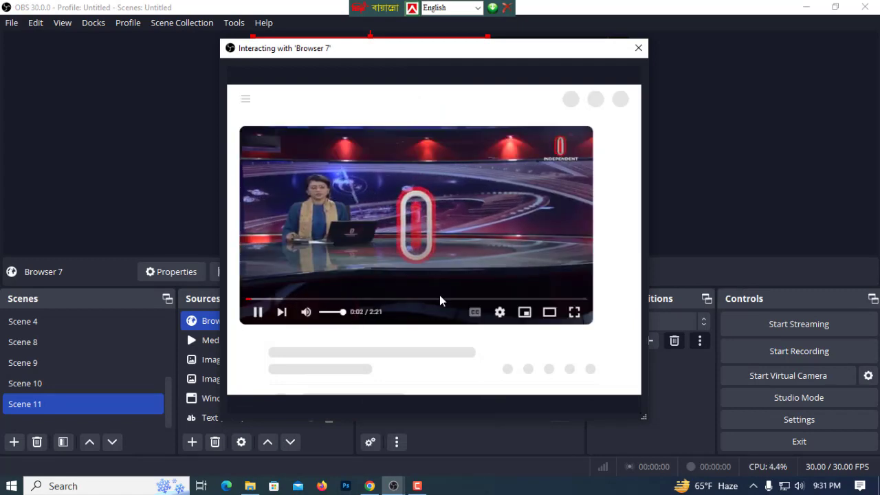
pyautogui.click(639, 49)
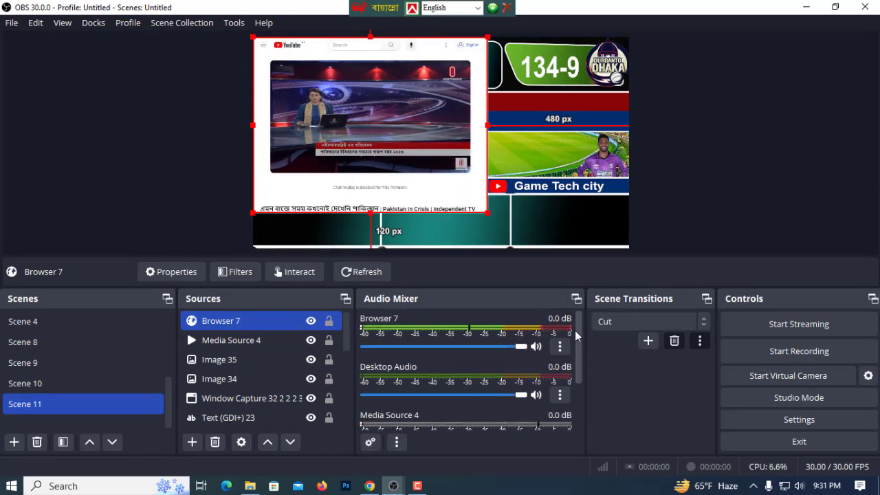
# Set the audio monitoring of Browser 7 to Monitor and Output in the advanced audio properties.
pyautogui.click(560, 346)
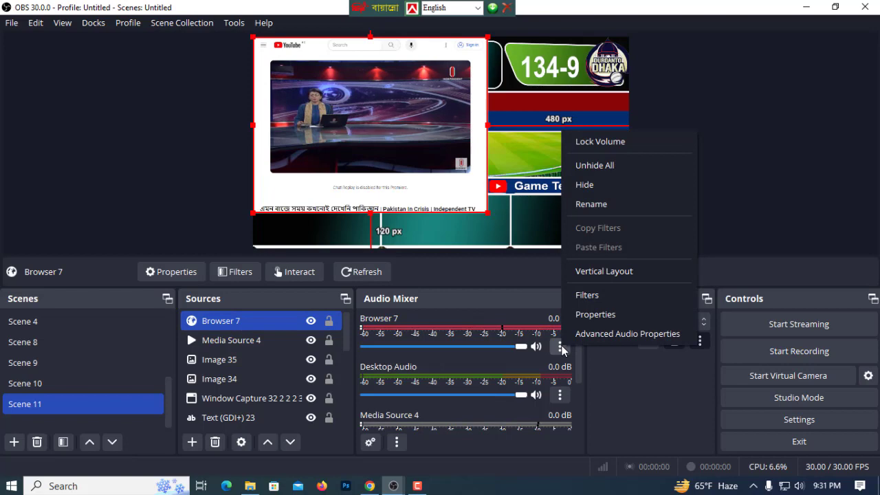
pyautogui.click(610, 335)
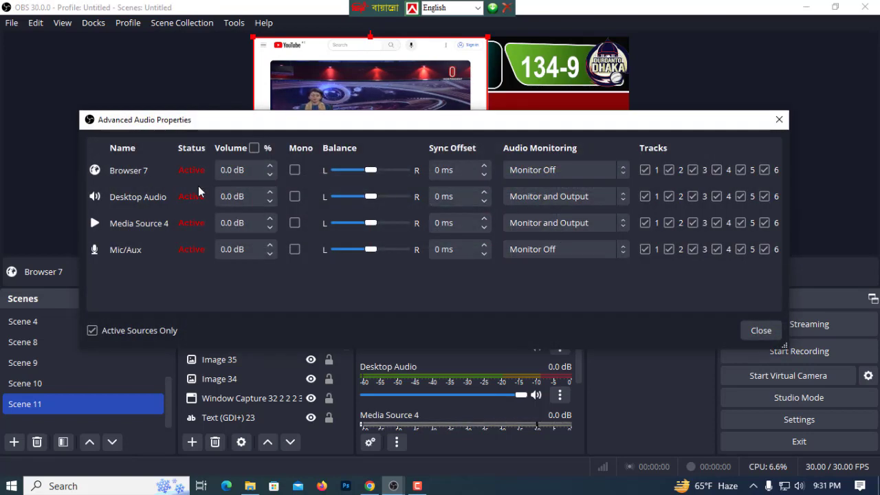
pyautogui.click(574, 170)
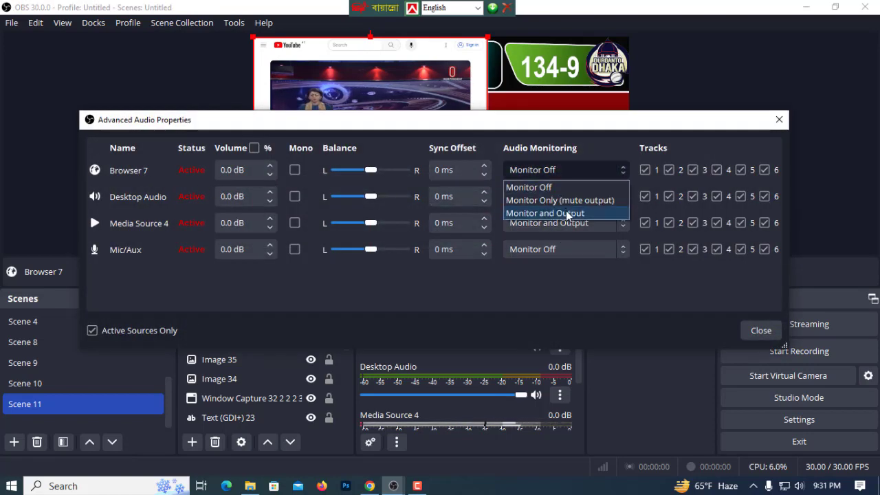
pyautogui.click(568, 212)
# Switch Browser 7's audio monitoring back to Monitor Off and close the advanced audio properties.
pyautogui.click(576, 176)
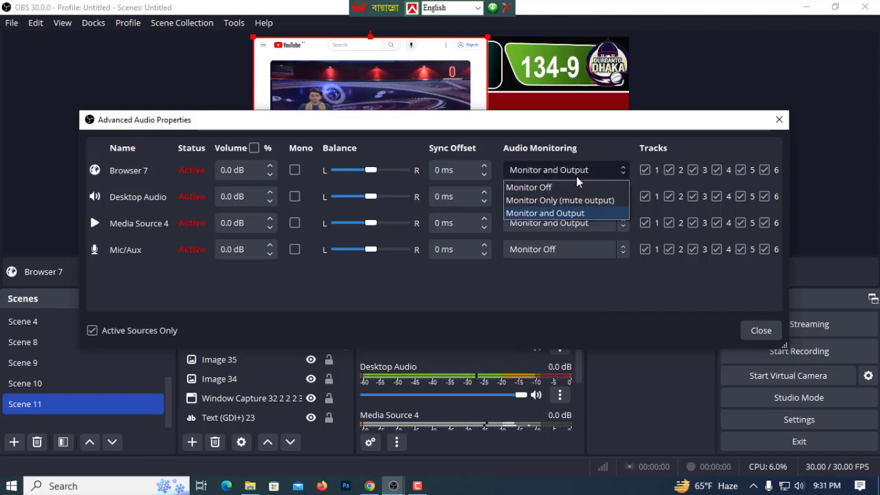
pyautogui.click(563, 183)
pyautogui.click(780, 119)
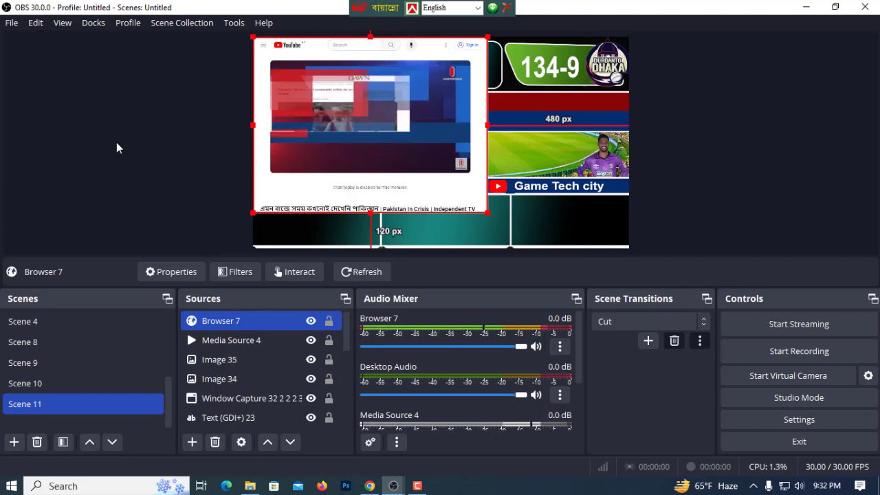
# Remove the Browser 7 source from Scene 11.
pyautogui.click(315, 148)
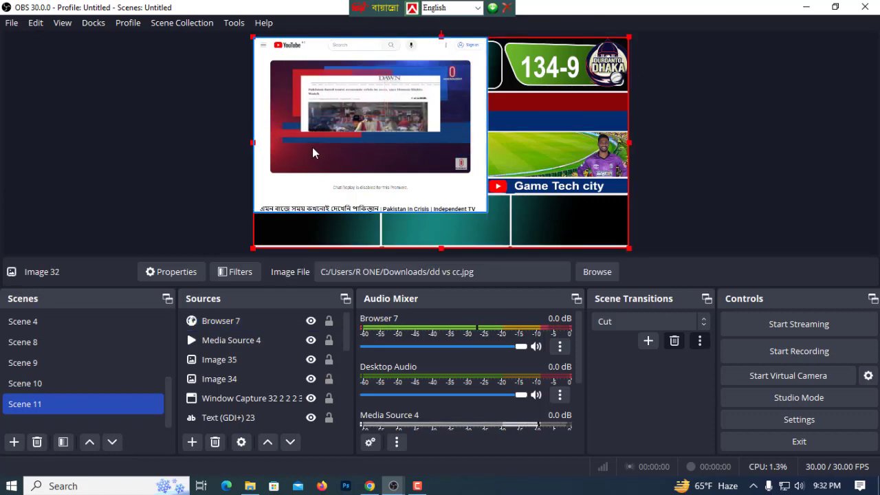
pyautogui.click(261, 319)
pyautogui.press('Delete')
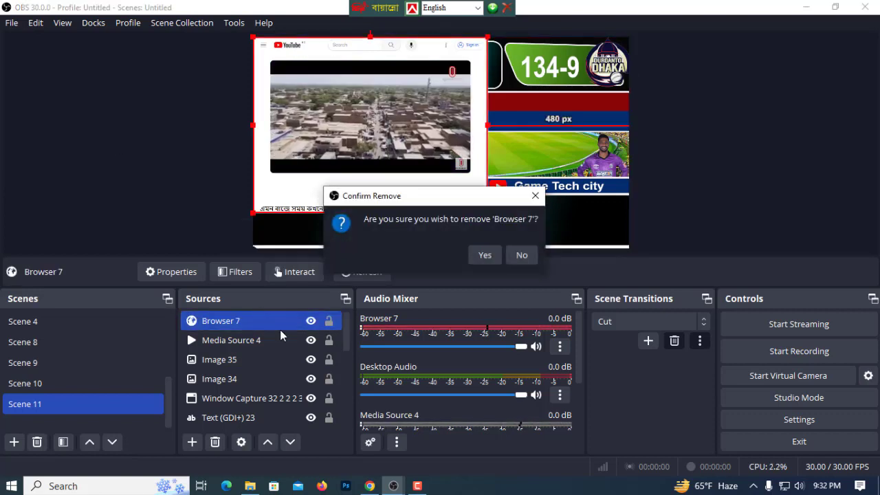
pyautogui.click(486, 256)
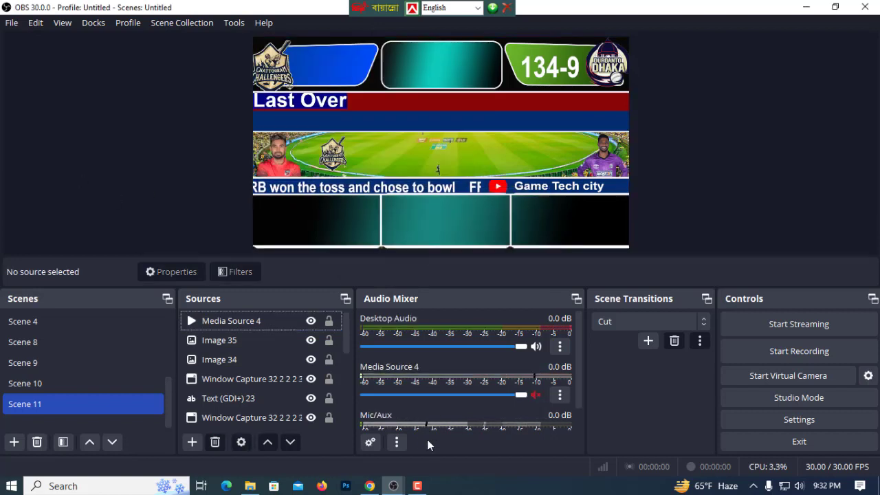
pyautogui.click(417, 486)
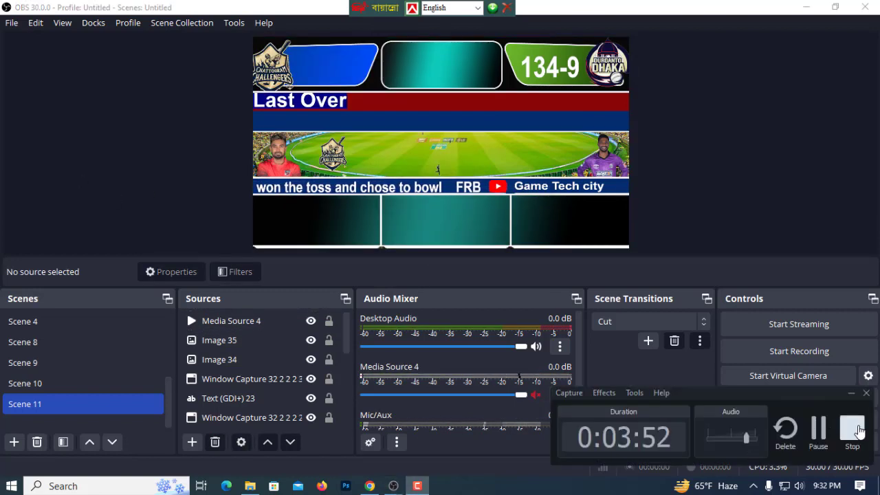